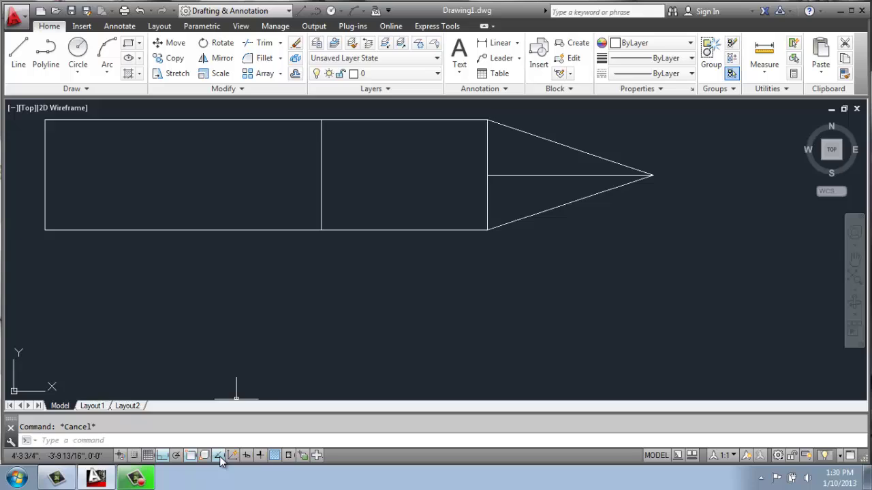
# Draw a 2' line straight down from the middle divider's bottom end.
pyautogui.click(11, 61)
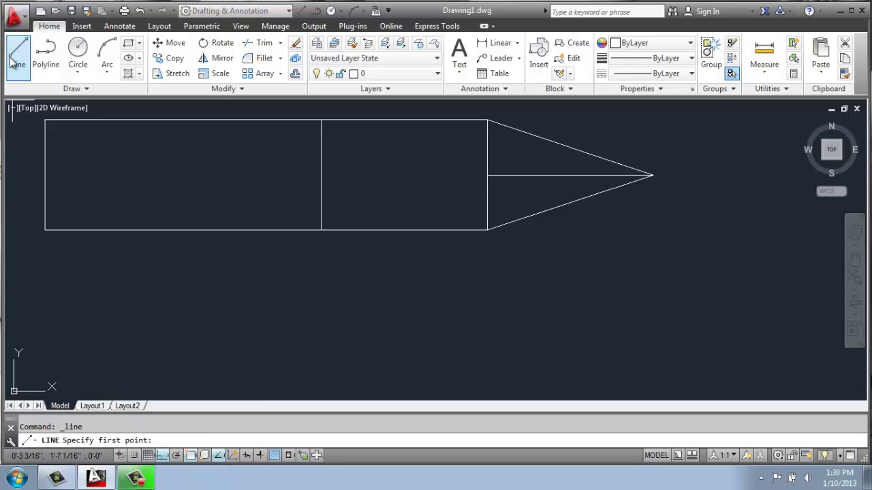
pyautogui.click(321, 231)
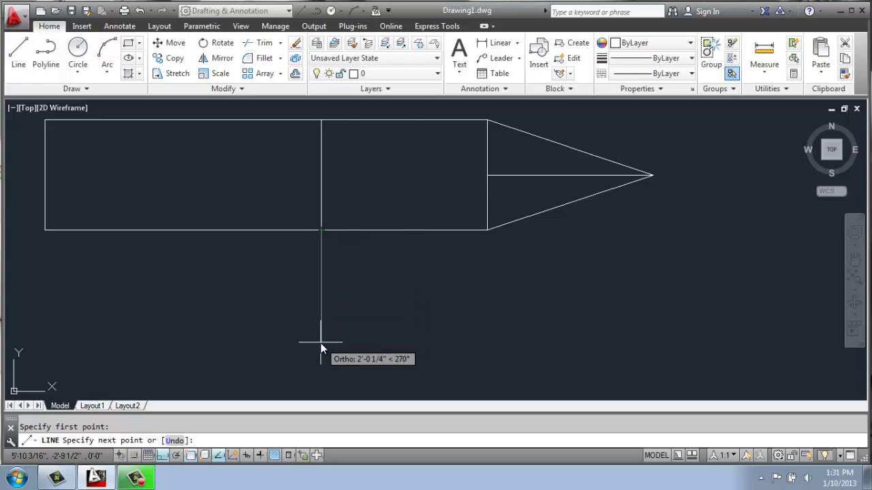
pyautogui.write("2'")
pyautogui.press('Return')
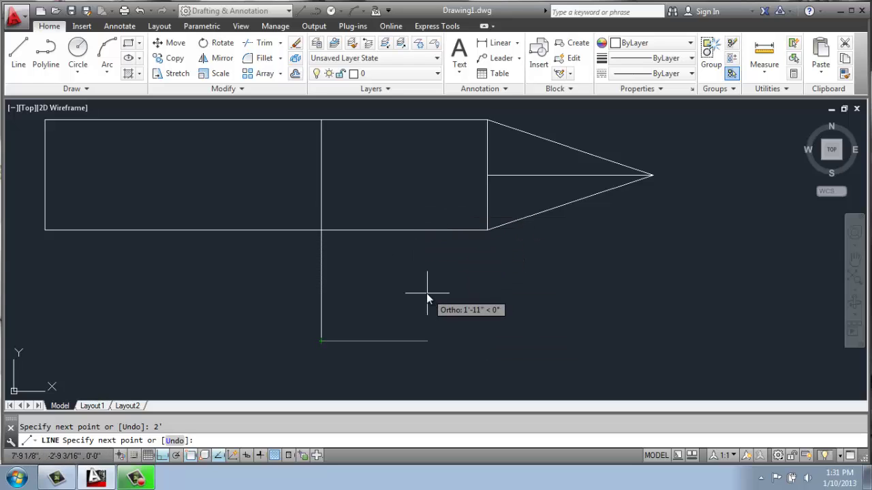
pyautogui.press('Return')
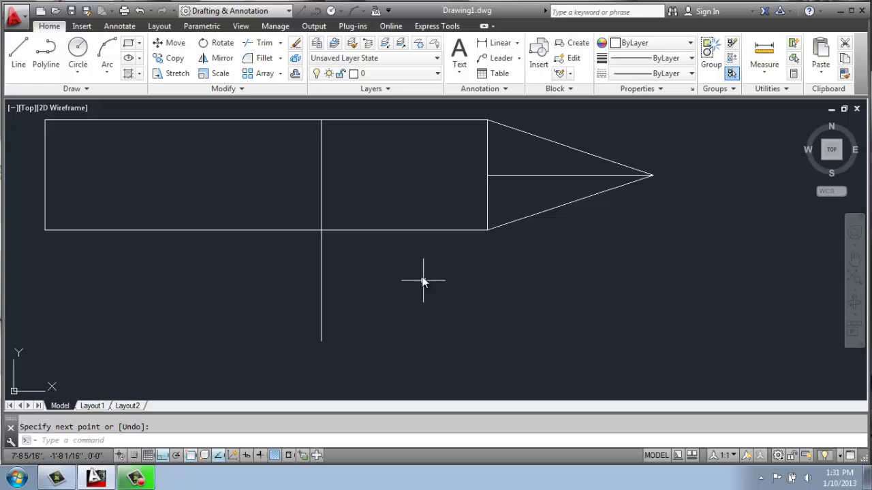
# Draw a 2' line down from the lower-right corner and close the box bottom.
pyautogui.write('l')
pyautogui.press('Return')
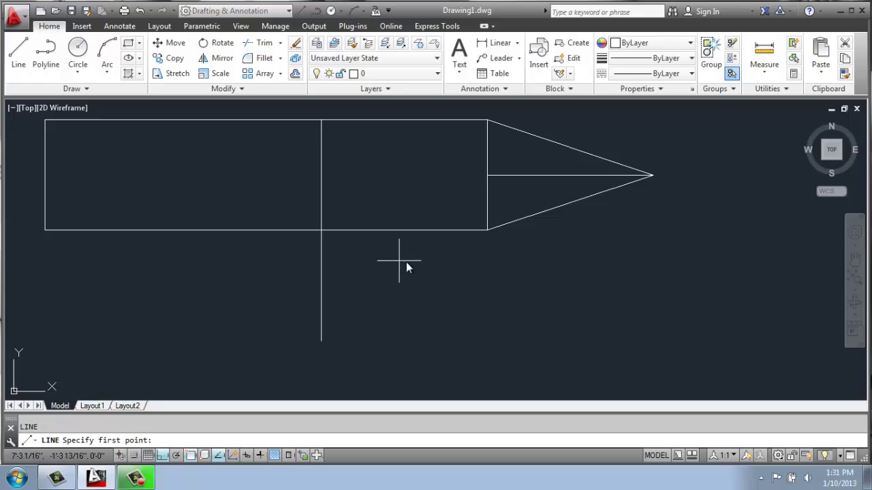
pyautogui.click(488, 230)
pyautogui.write("2'")
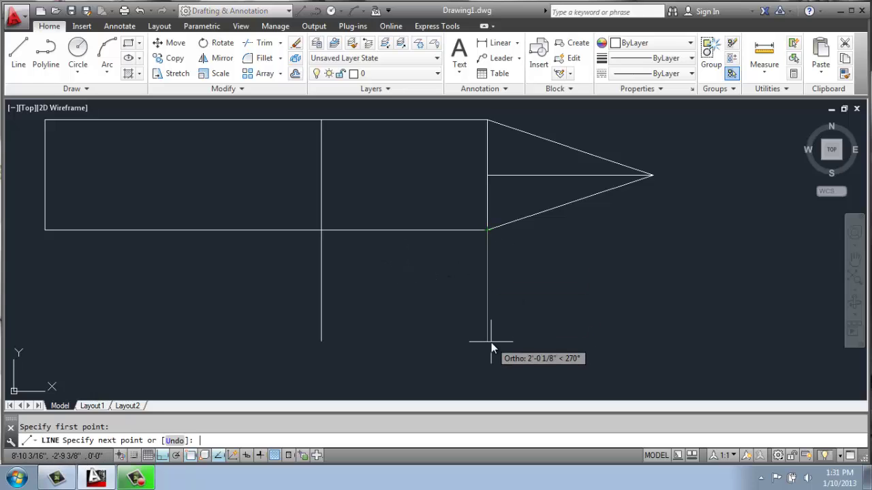
pyautogui.press('Return')
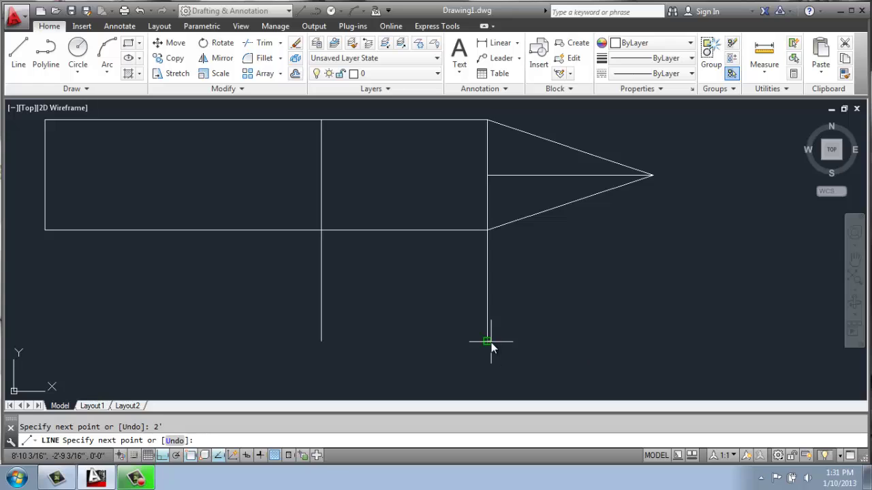
pyautogui.click(320, 342)
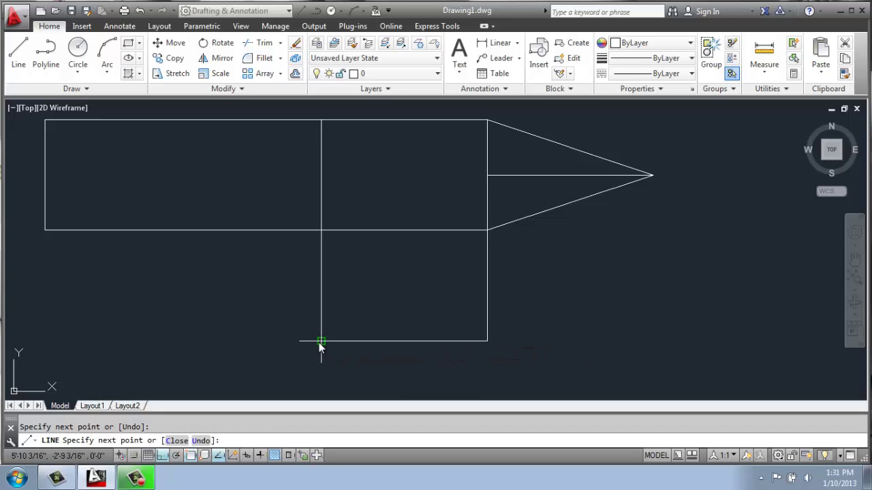
pyautogui.press('Return')
pyautogui.press('Return')
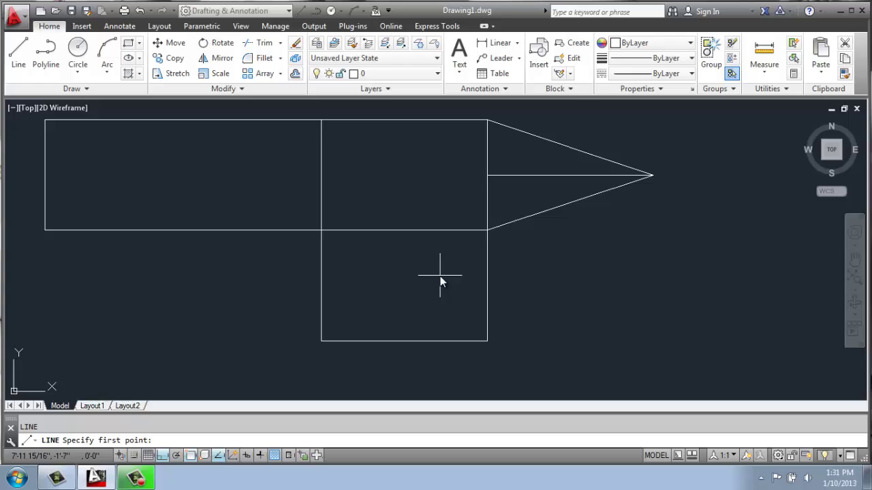
# Erase the three trial box lines.
pyautogui.press('Escape')
pyautogui.click(520, 288)
pyautogui.click(274, 365)
pyautogui.press('Delete')
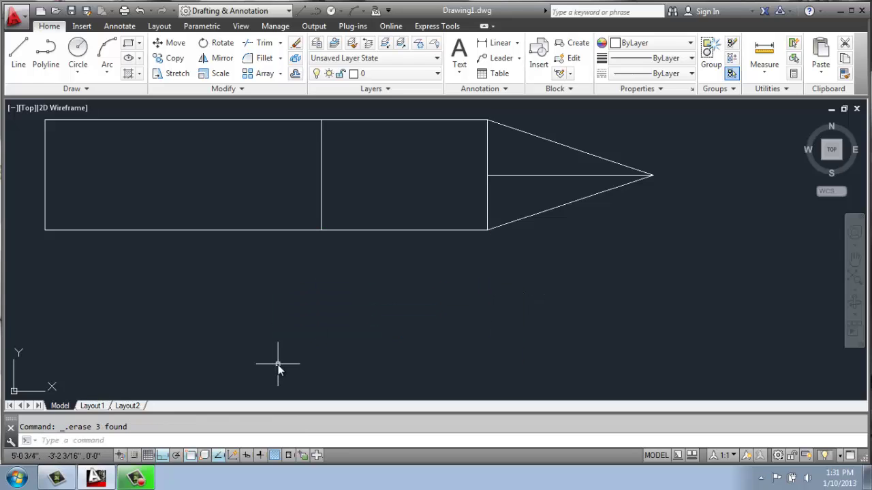
# Redraw the 2' line down from the middle divider's bottom end.
pyautogui.click(21, 58)
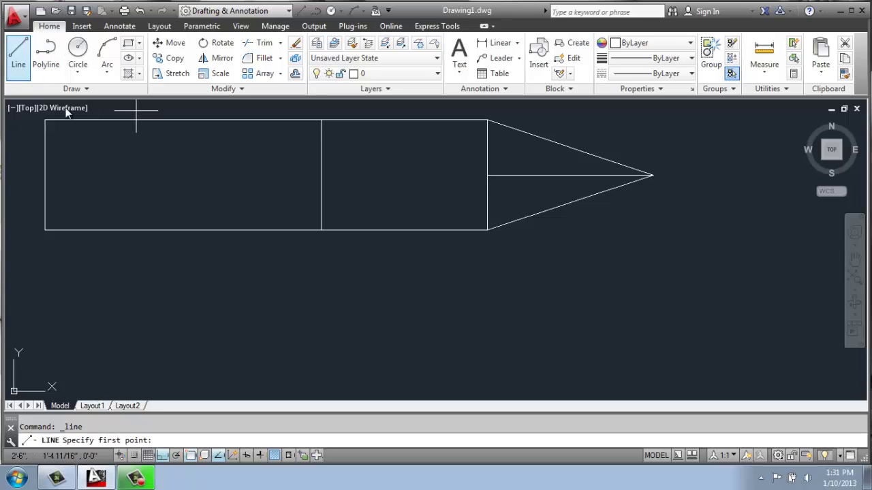
pyautogui.click(321, 231)
pyautogui.write("2'")
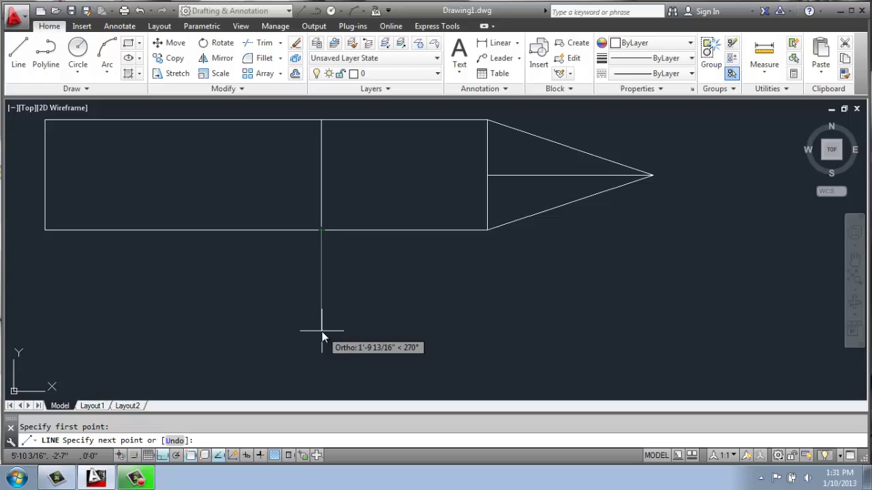
pyautogui.press('Return')
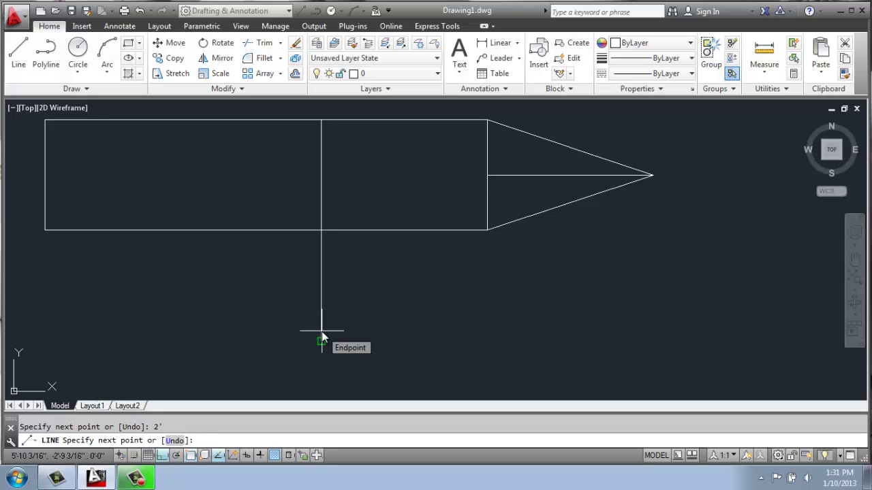
pyautogui.press('Return')
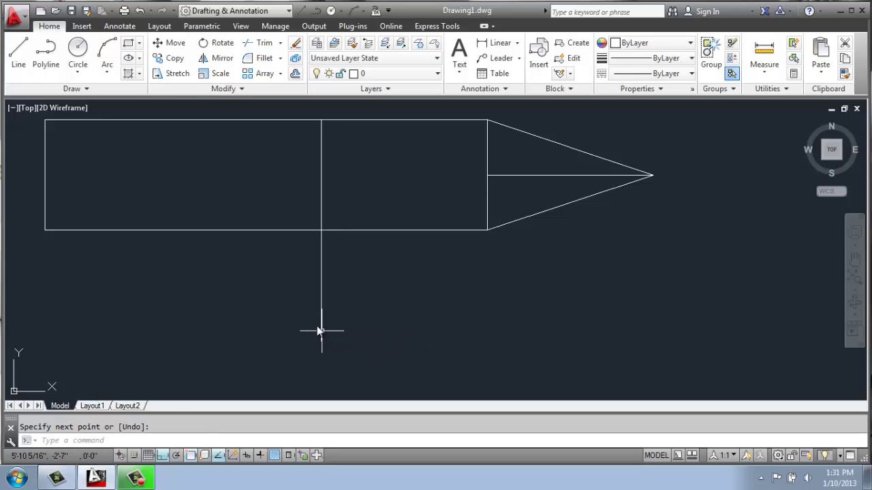
# Draw the right side down to the left line's level, then join the bottom.
pyautogui.click(9, 61)
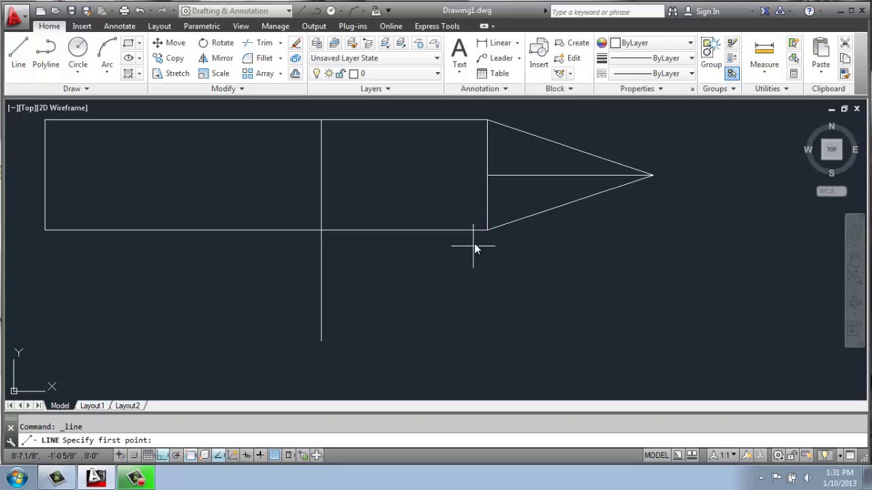
pyautogui.click(487, 231)
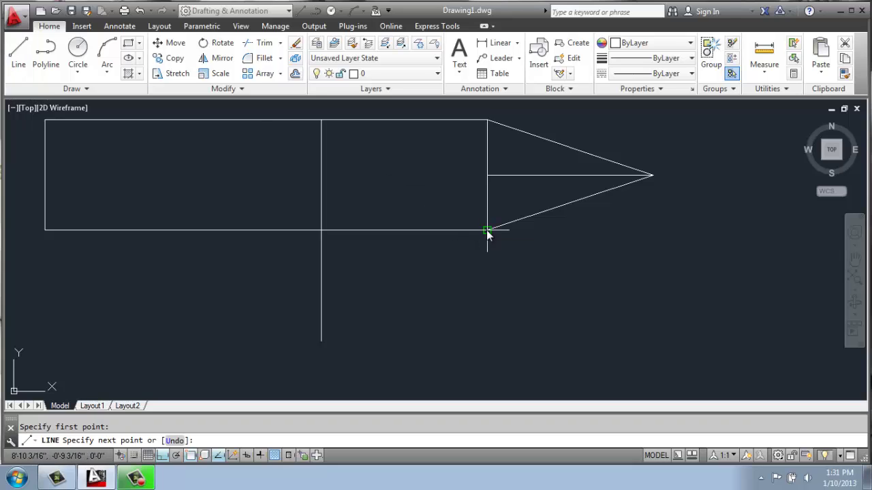
pyautogui.click(486, 343)
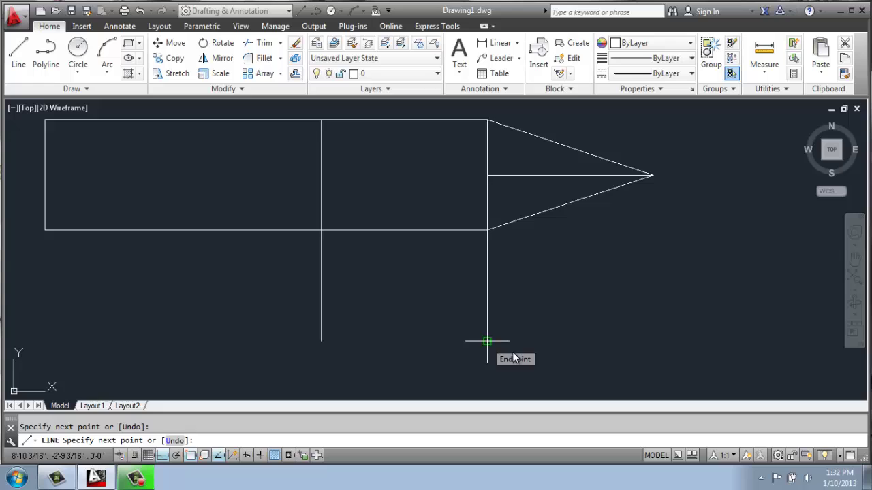
pyautogui.click(325, 339)
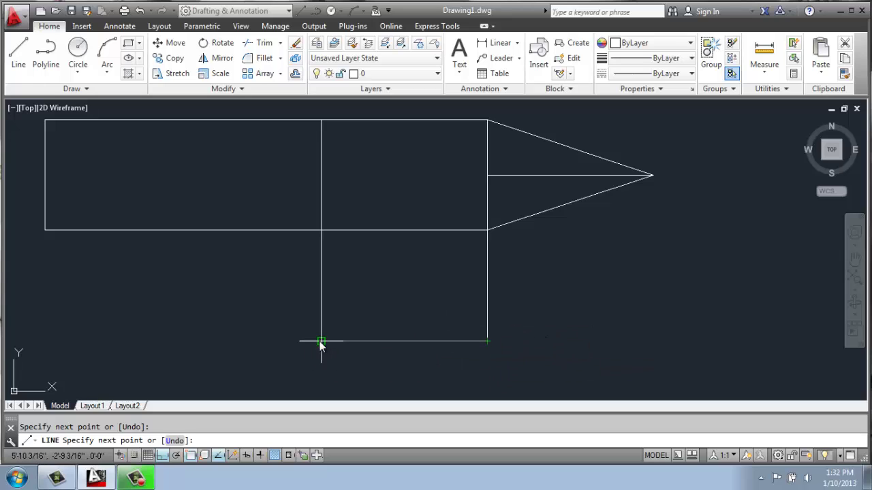
pyautogui.press('Return')
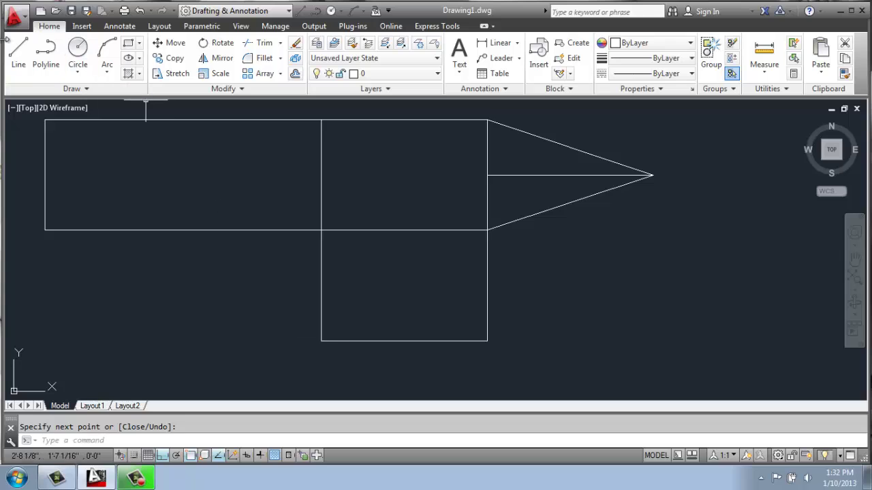
# Pan below the box and draw a 2' line down from its bottom-left corner.
pyautogui.click(16, 63)
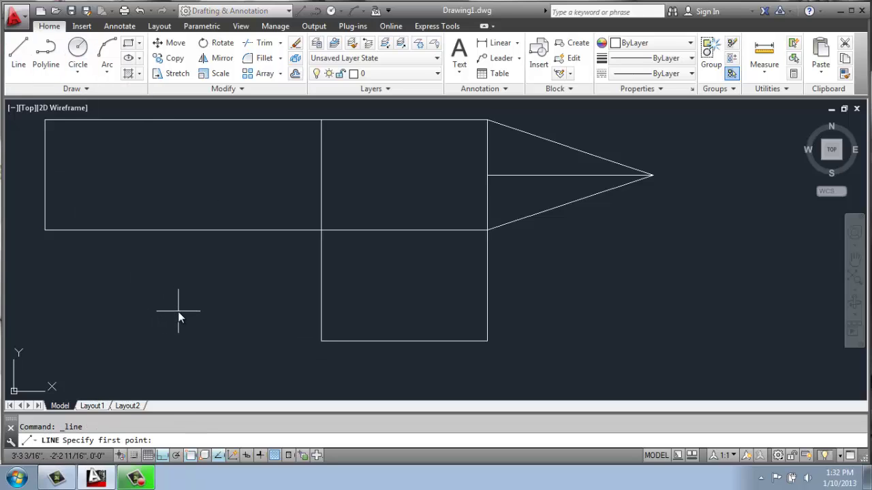
pyautogui.scroll(-2, 269, 256)
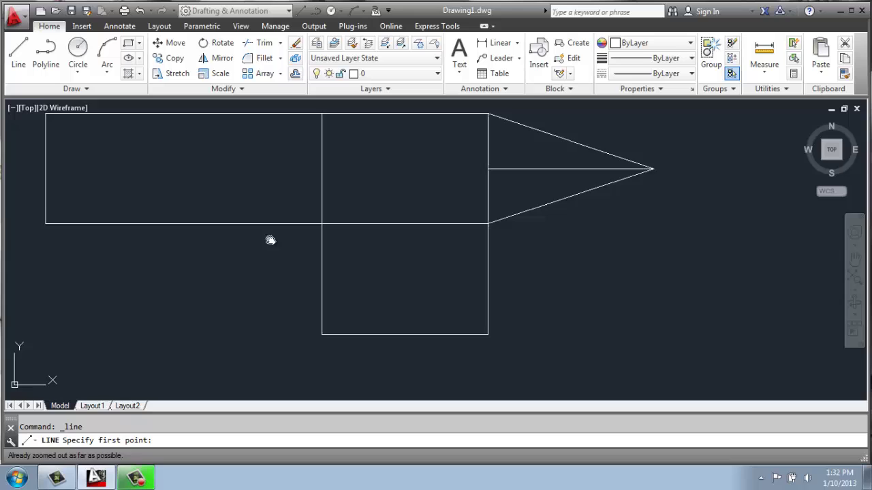
pyautogui.moveTo(271, 239); pyautogui.dragTo(284, 156, button='middle')
pyautogui.moveTo(345, 292); pyautogui.dragTo(365, 273, button='middle')
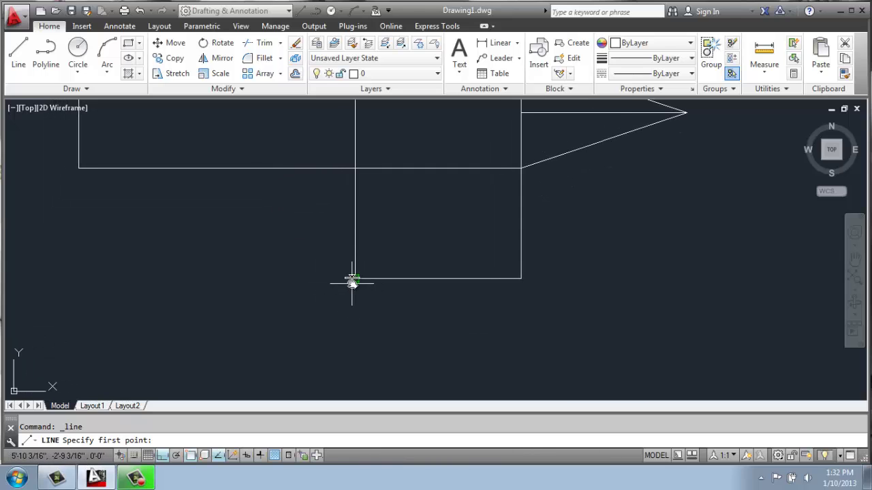
pyautogui.click(353, 279)
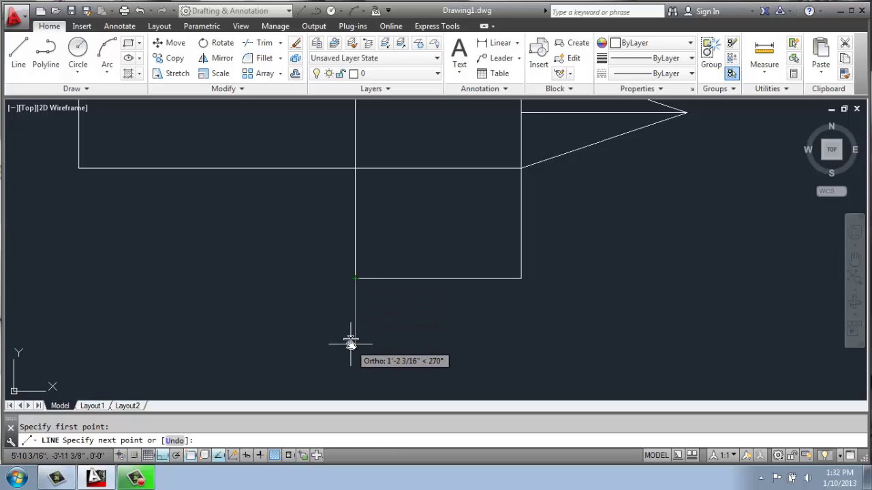
pyautogui.write("2'")
pyautogui.press('Return')
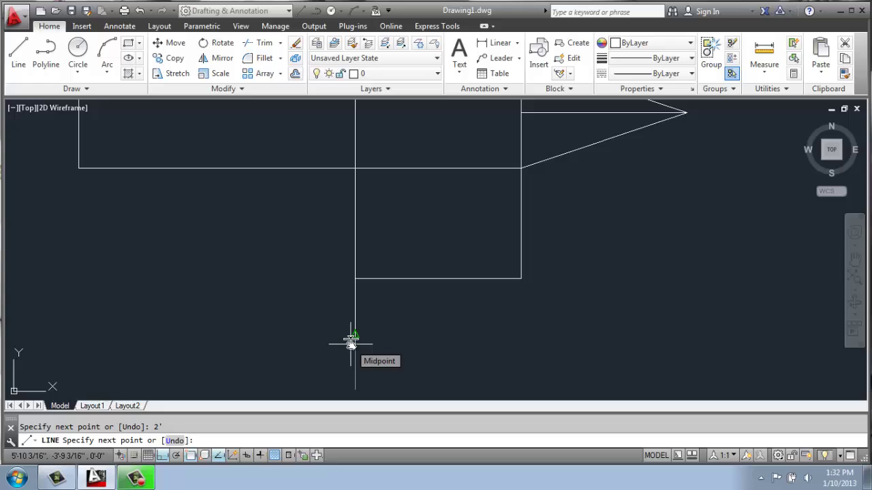
pyautogui.press('Return')
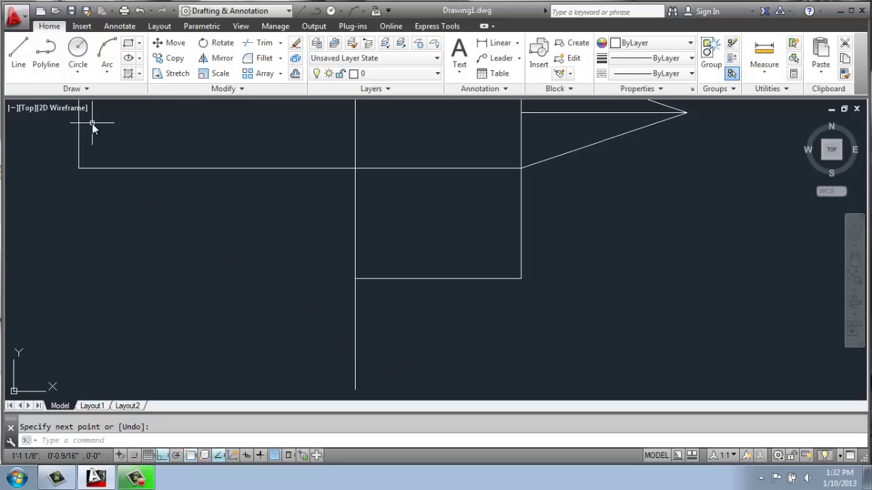
# Draw a shorter right side from the bottom-right corner, then an angled line to the left line's end.
pyautogui.click(18, 51)
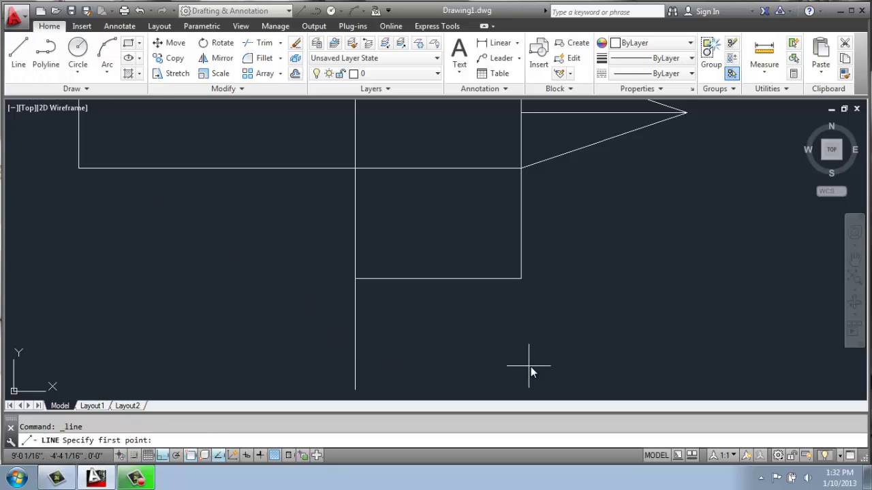
pyautogui.click(521, 281)
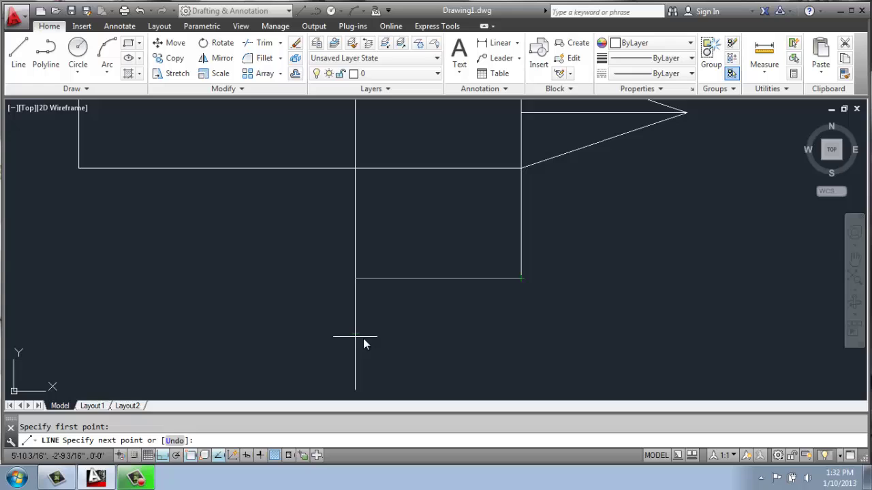
pyautogui.click(522, 334)
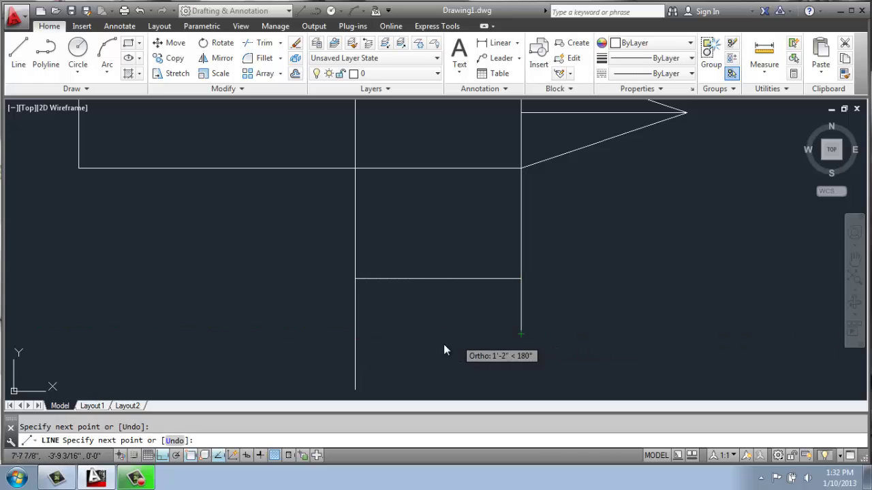
pyautogui.click(356, 389)
pyautogui.press('Return')
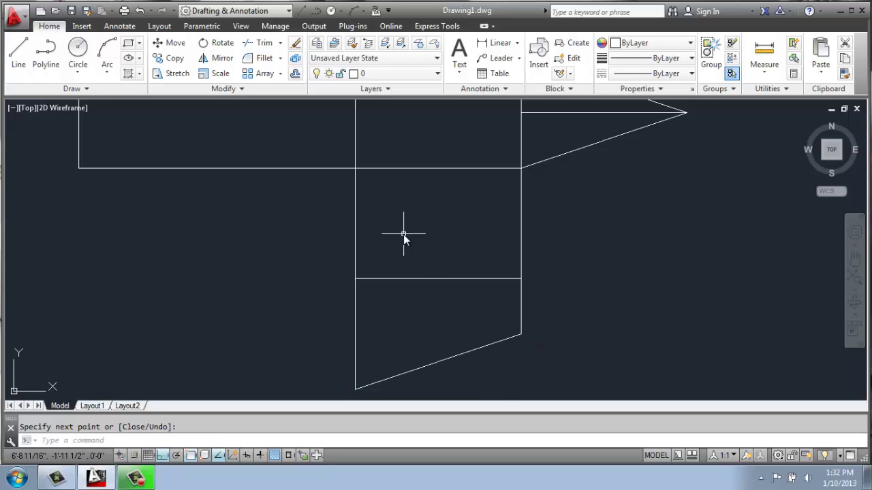